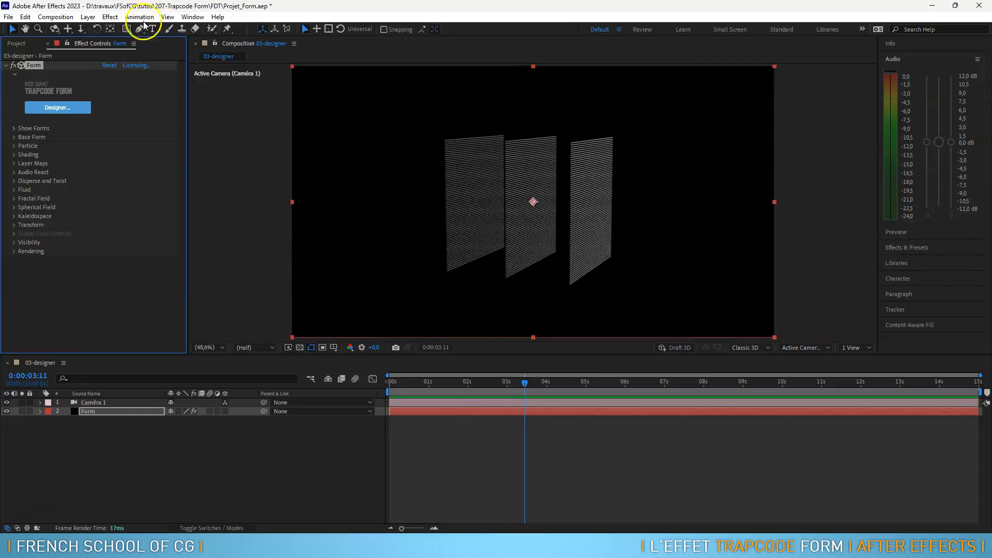
Create a new dark gray solid layer at composition size, 1920 x 1080 px
click(88, 17)
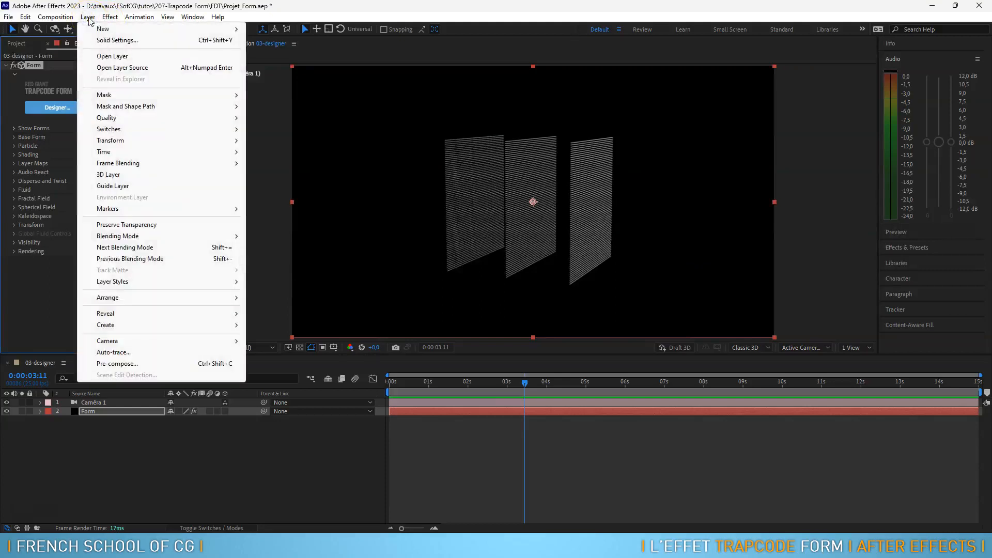
mouse_move(193, 29)
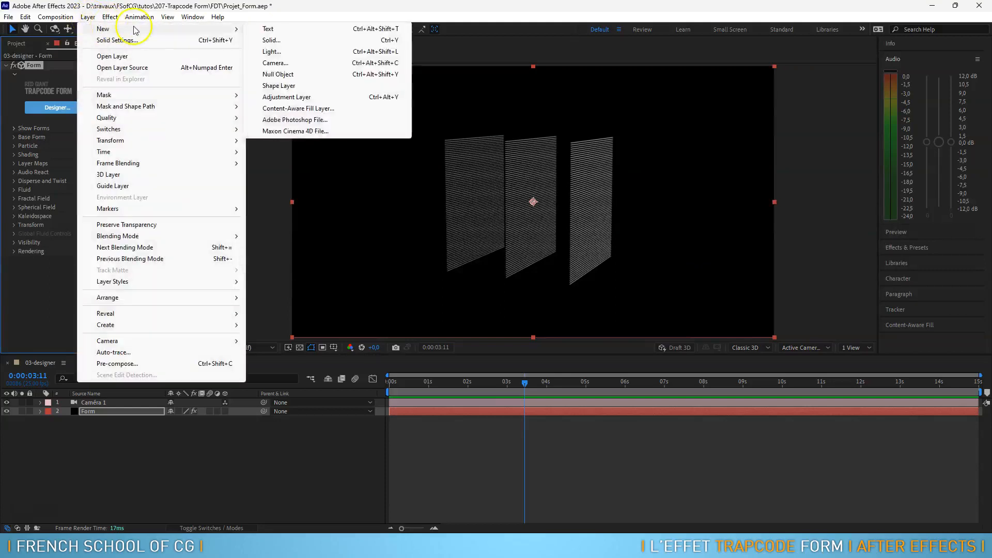
click(288, 42)
click(458, 275)
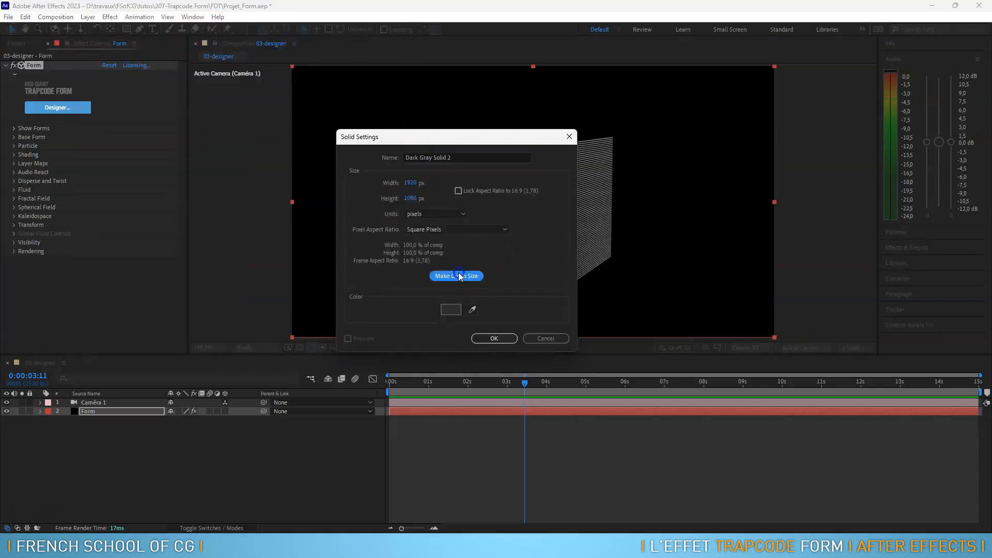
click(494, 339)
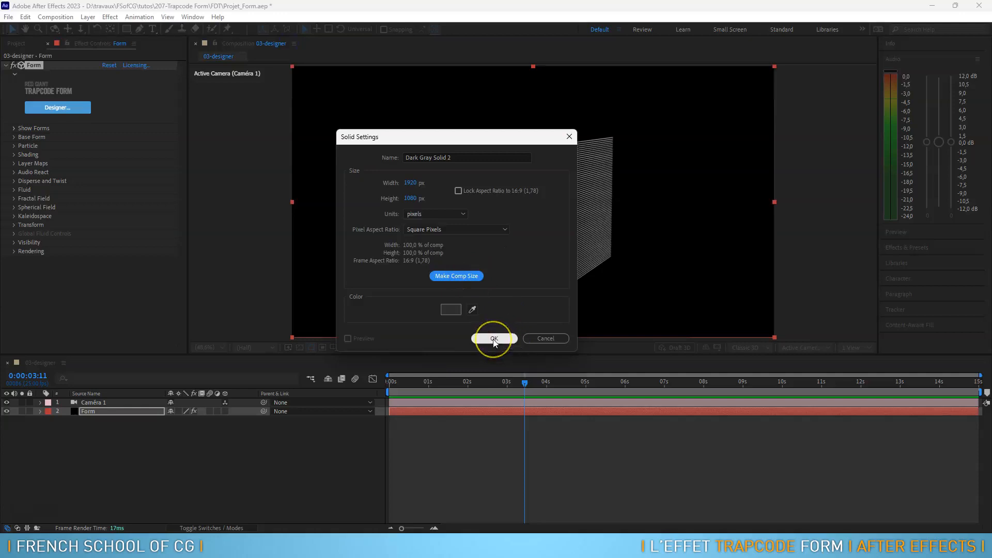
Apply the CC Particle World effect to the dark gray solid
click(110, 16)
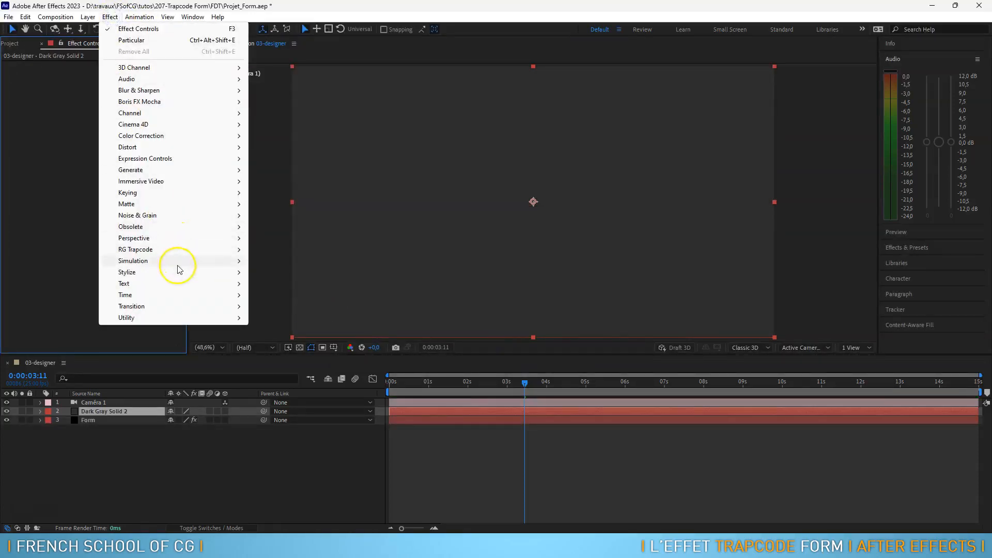
mouse_move(177, 263)
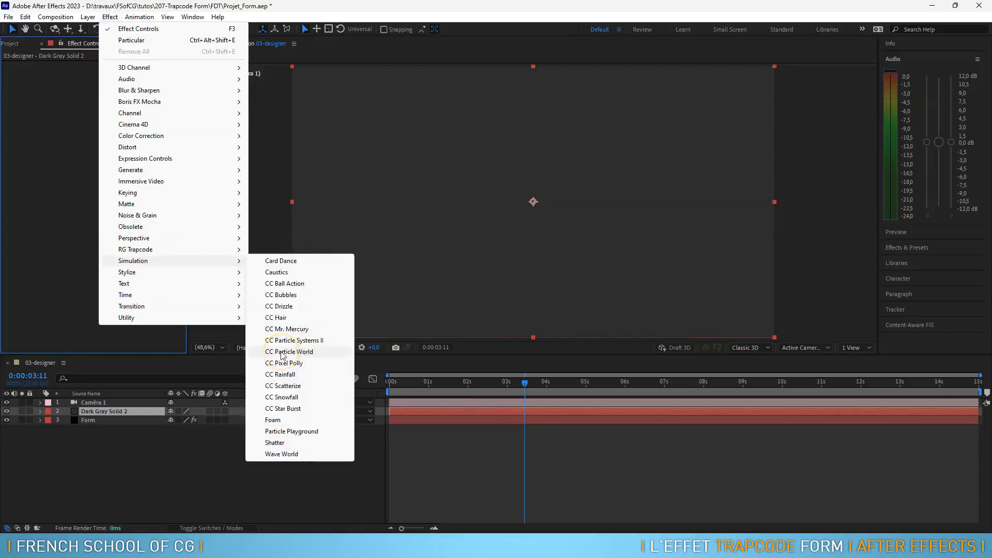
click(309, 354)
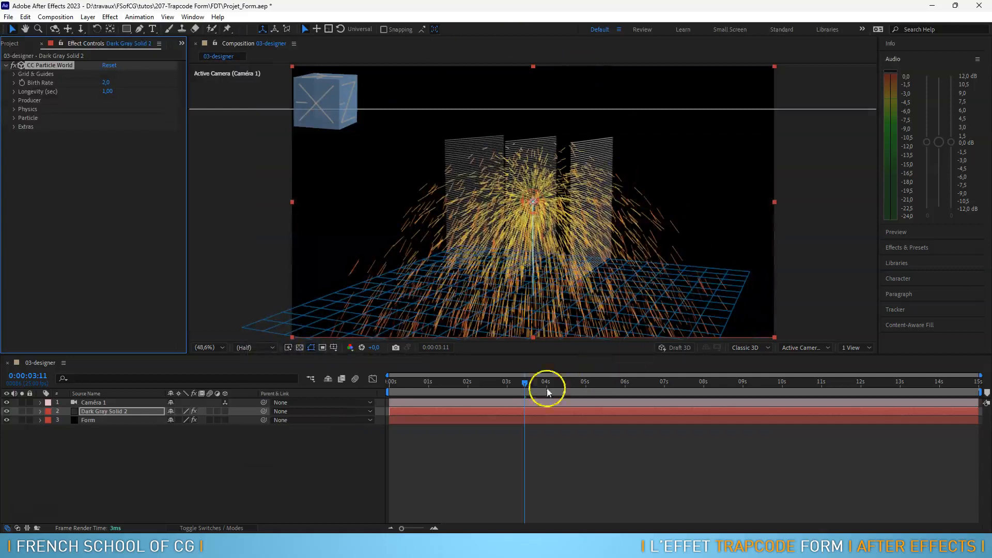
Play the CC Particle World animation from the start and orbit around its particles at 0:00:06:09
drag(499, 383, 361, 383)
key(space)
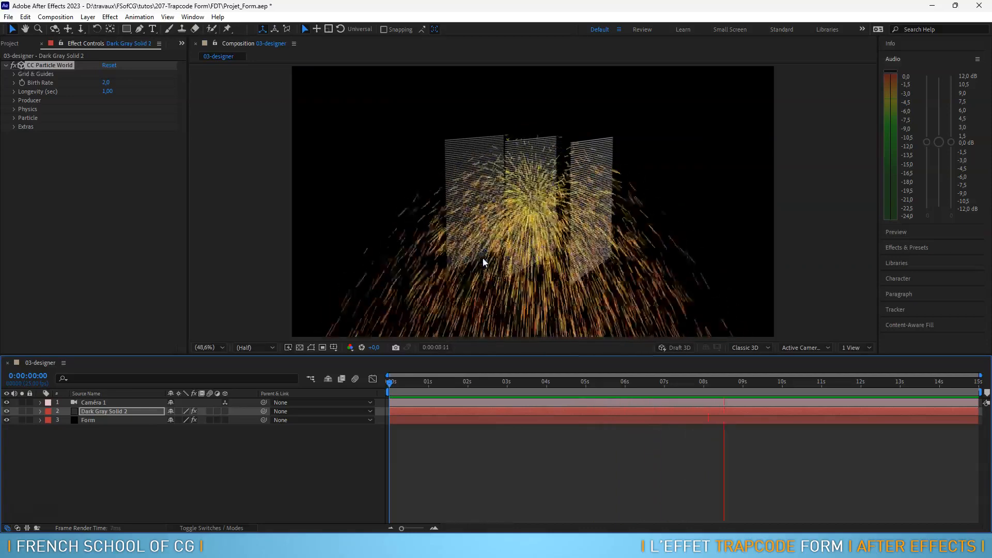
click(639, 377)
drag(555, 238, 534, 248)
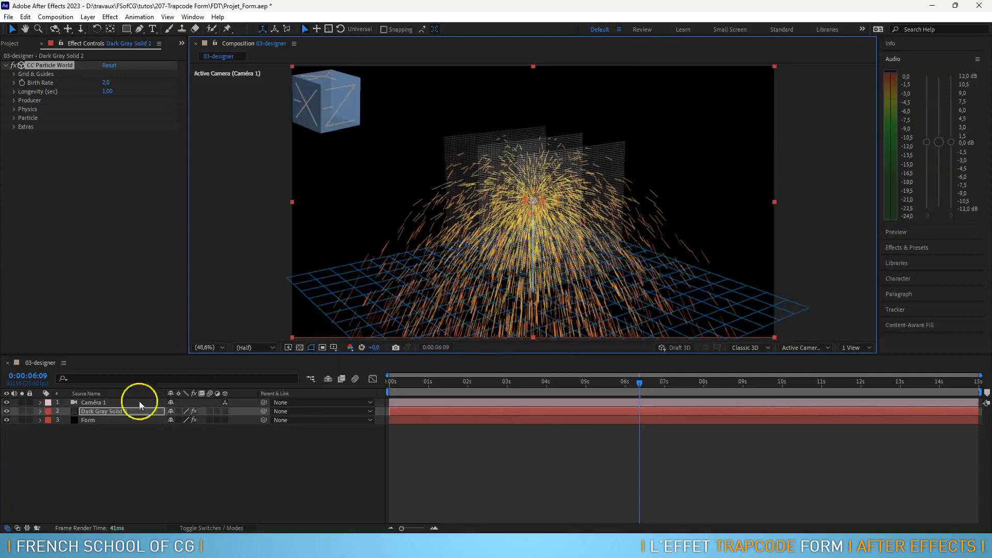
drag(508, 209, 521, 207)
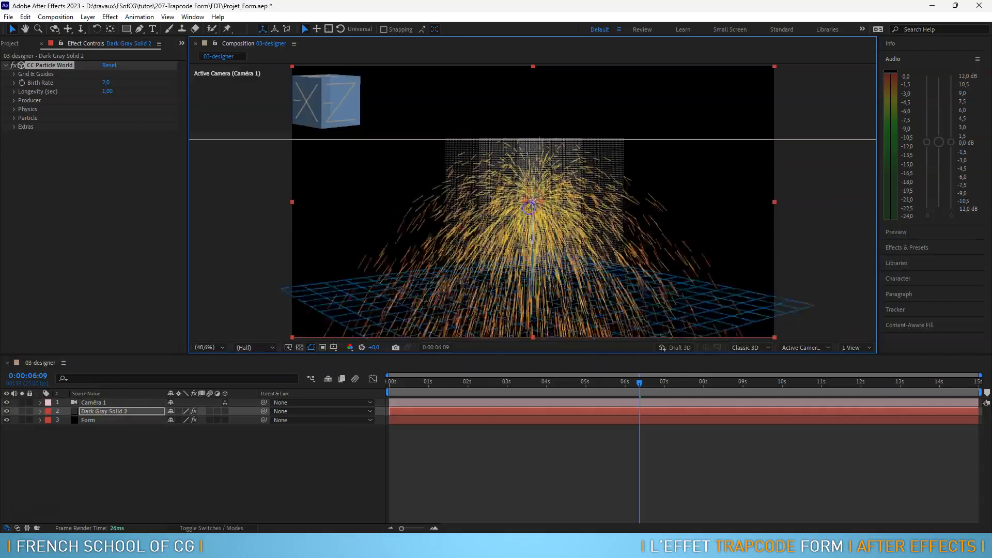
Replace CC Particle World with the Particle Playground effect on the solid and scrub the timeline to 0:00:08:03
click(42, 65)
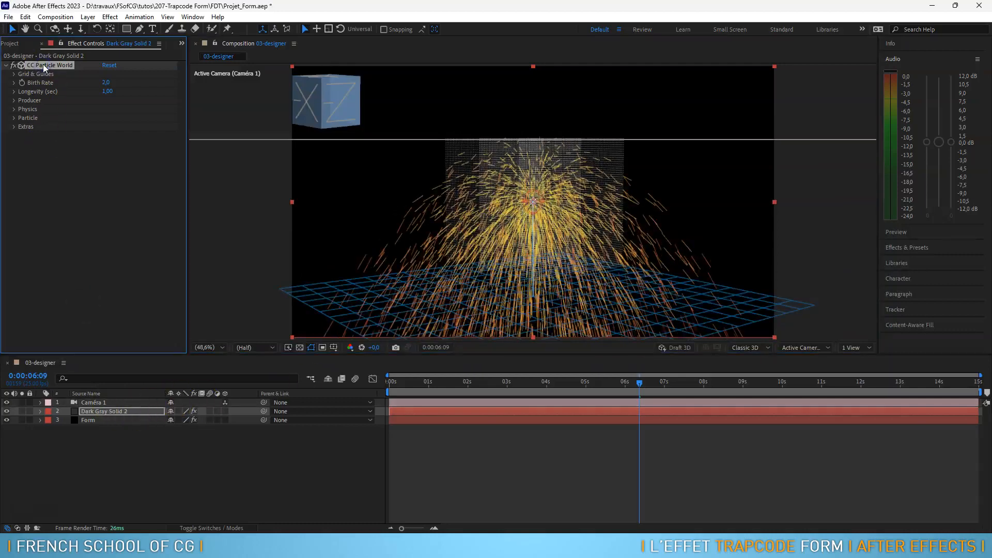
key(Delete)
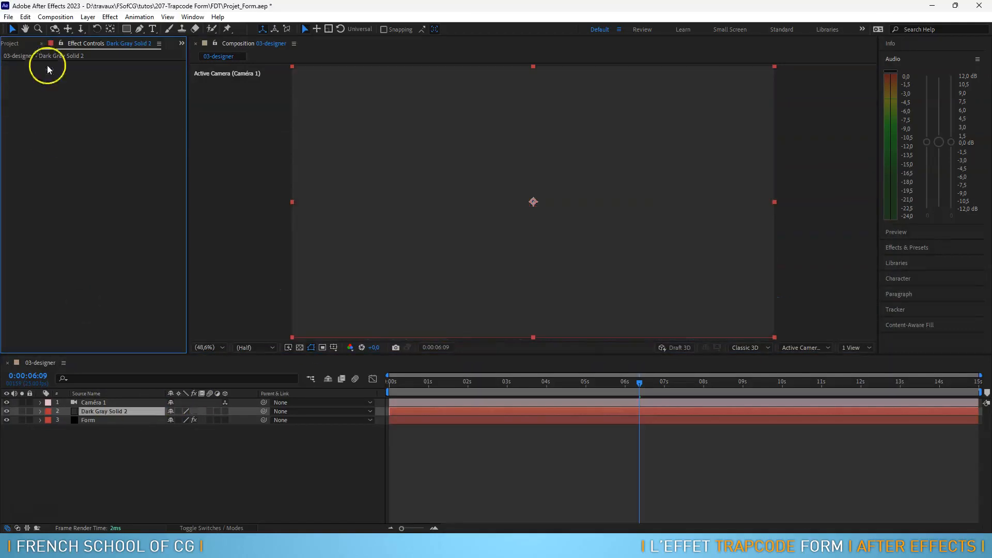
click(110, 16)
mouse_move(172, 261)
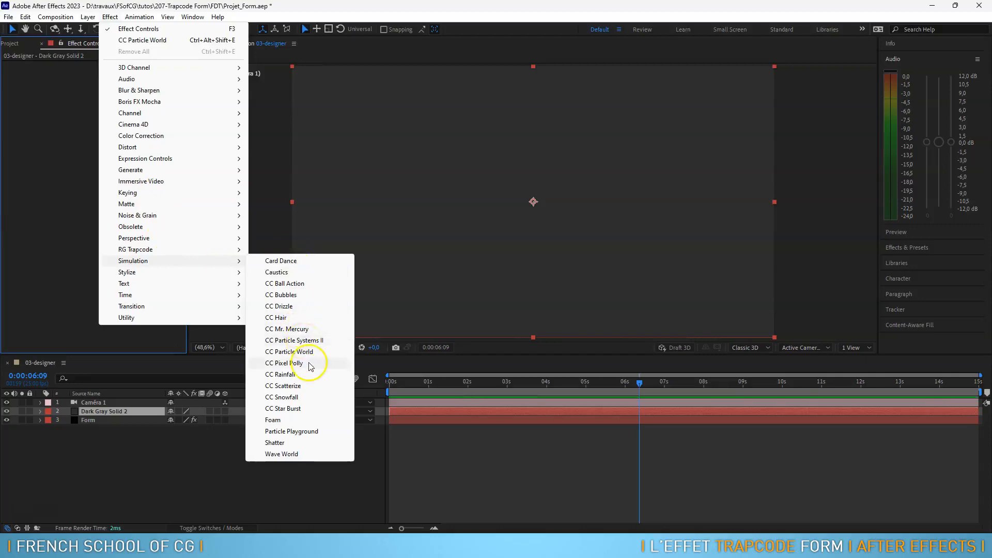
click(299, 432)
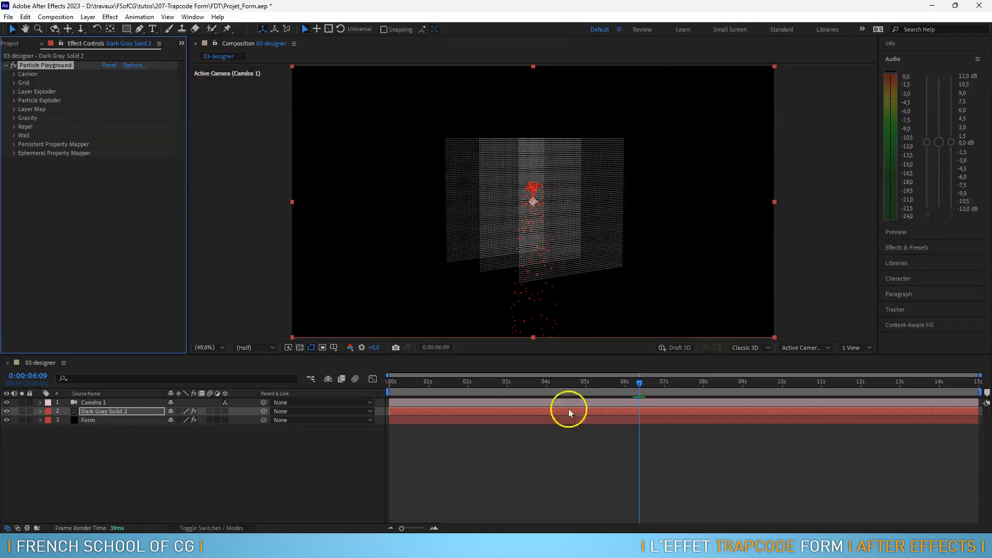
drag(571, 386, 708, 382)
Replace Particle Playground with the Trapcode Particular effect on the dark gray solid
click(60, 66)
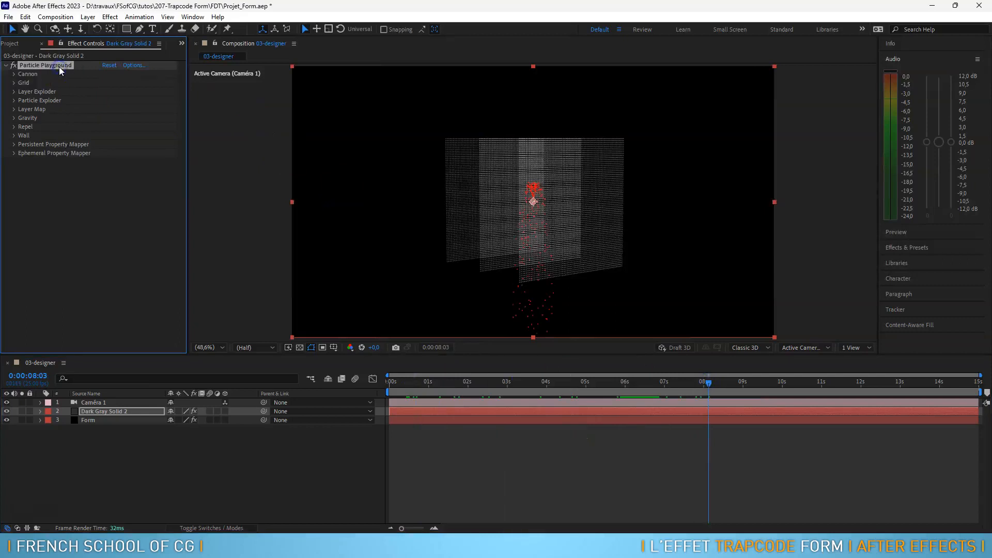
key(Delete)
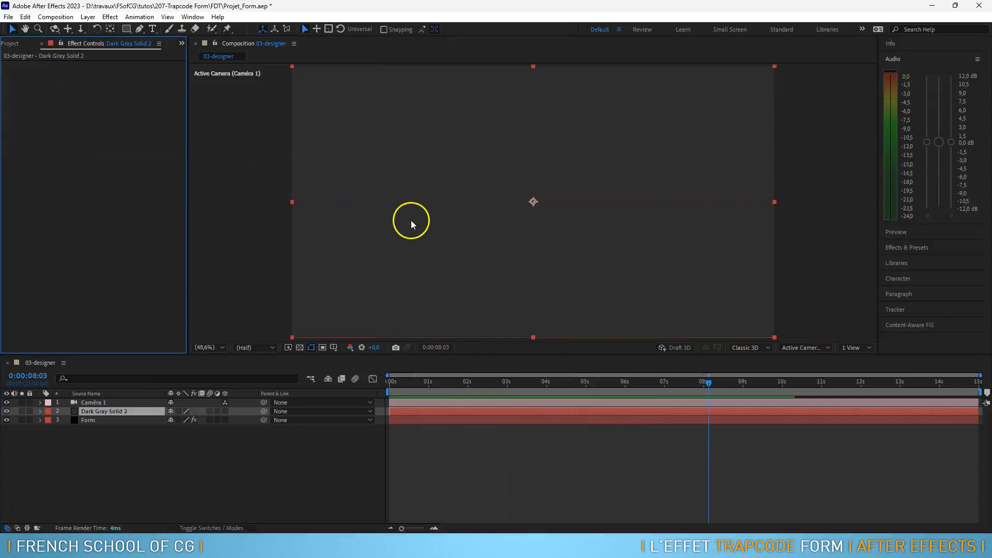
click(110, 19)
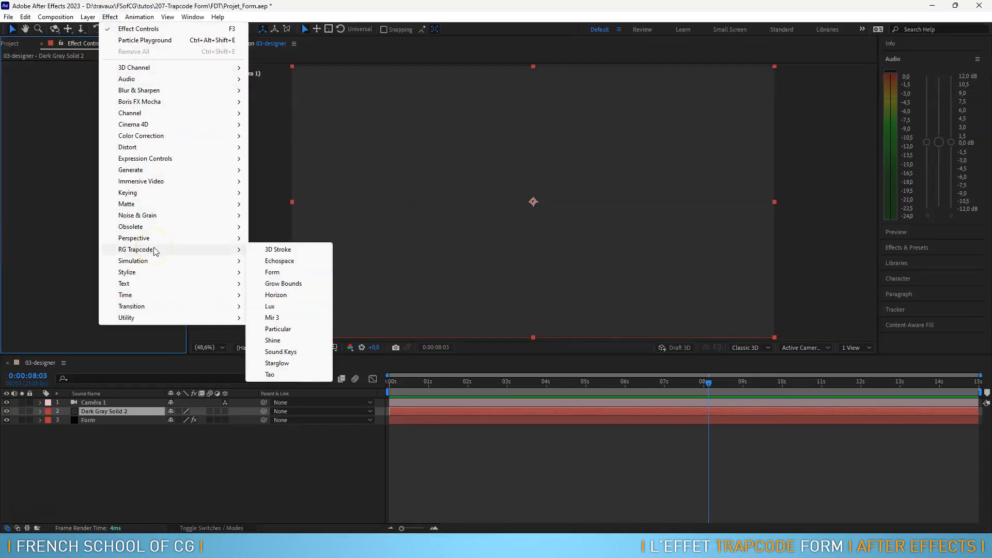
click(295, 329)
Preview the Particular emission from the start of the composition and stop at 0:00:08:22
drag(682, 382, 378, 383)
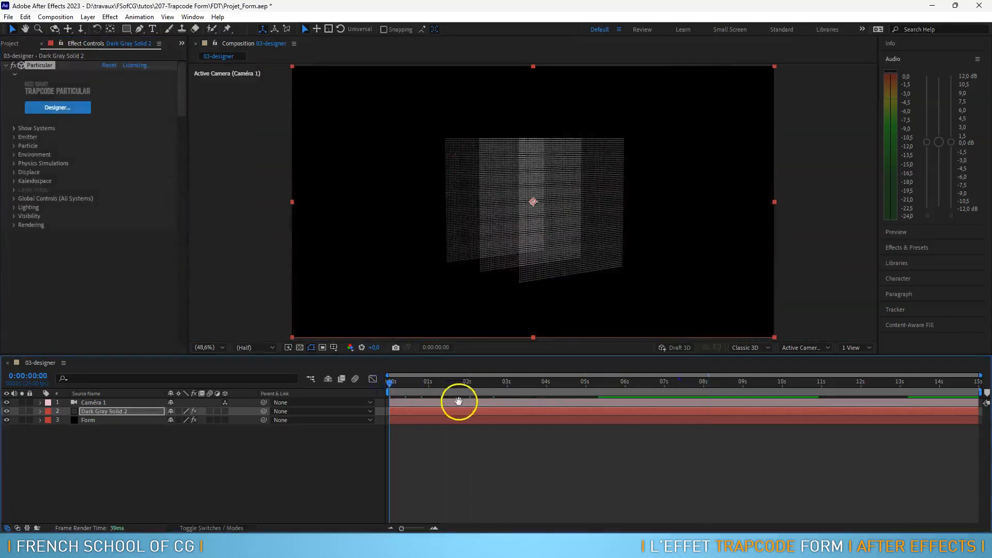
key(space)
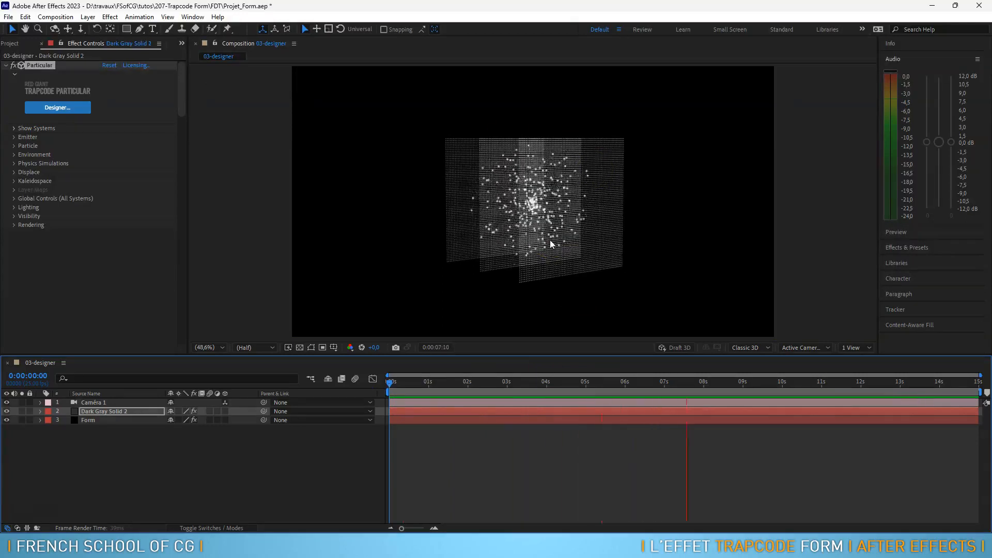
click(558, 251)
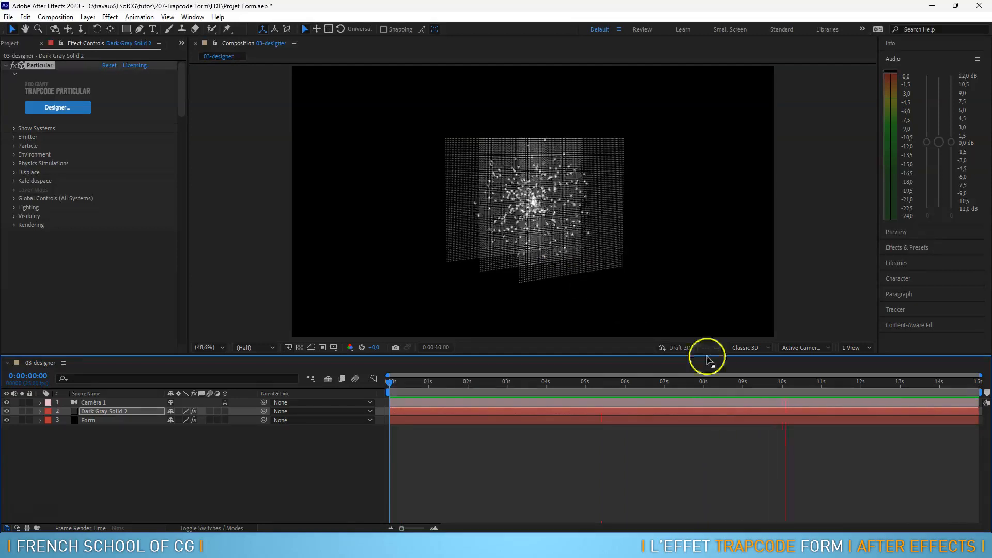
click(737, 383)
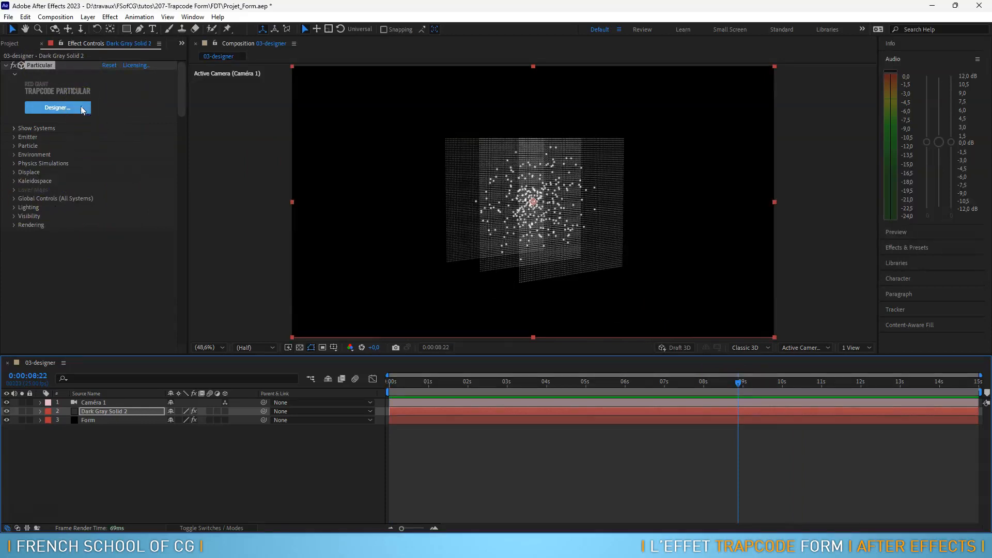
click(135, 271)
Select the Form layer and temporarily hide the Particular solid to view the form grids alone
click(115, 419)
click(6, 411)
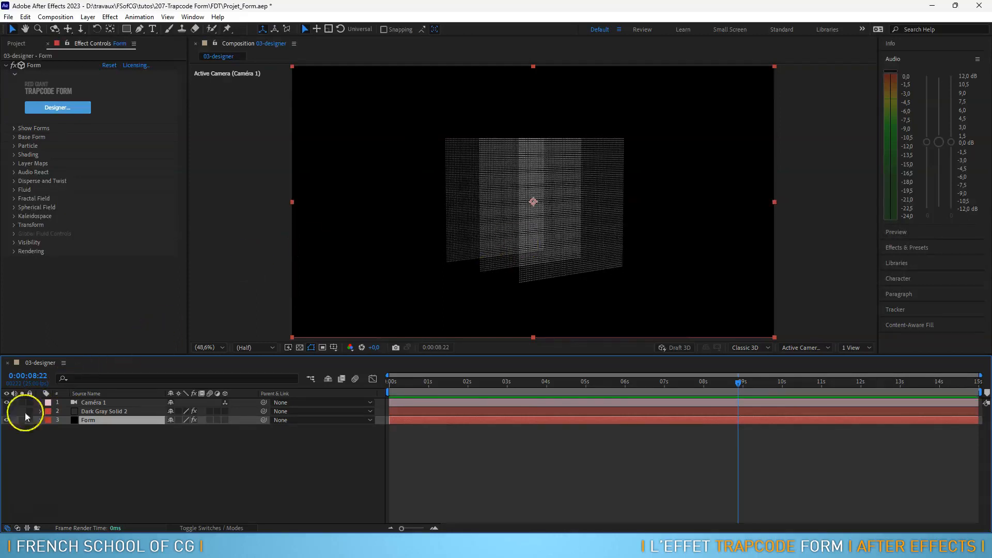
click(6, 411)
Play the Form and Particular layers together from the first frame, stopping at 0:00:06:23
drag(597, 383, 375, 392)
key(space)
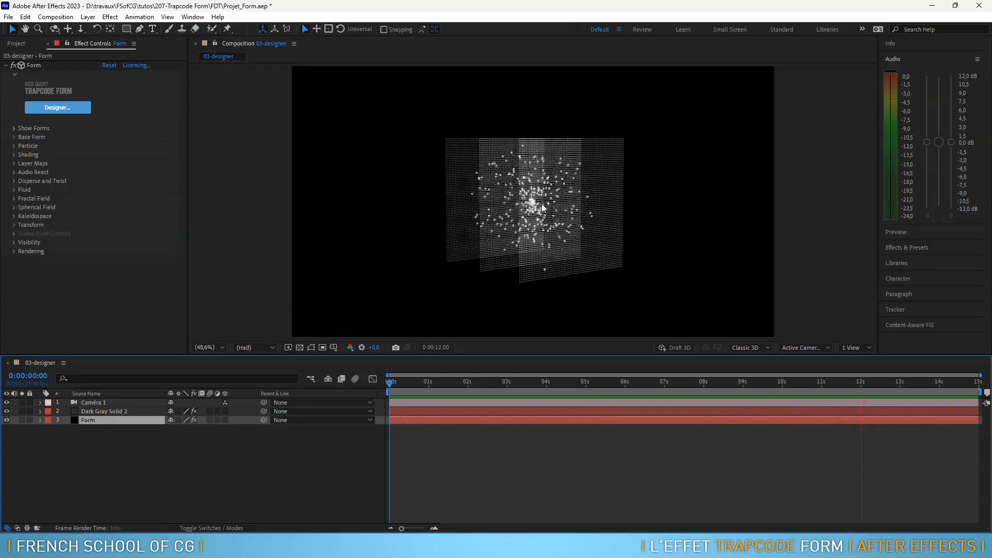
click(662, 383)
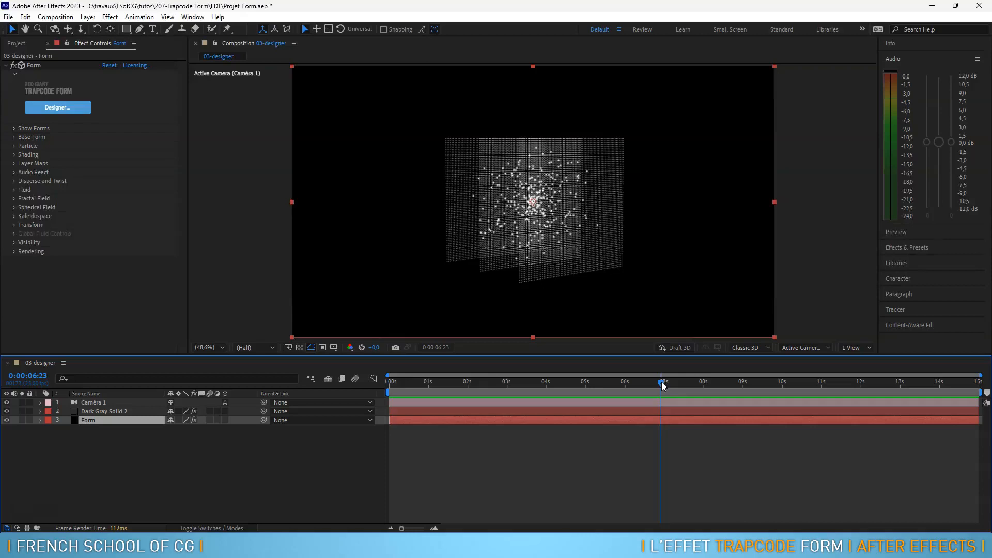
Delete the dark gray solid carrying the Particular effect
click(114, 411)
key(Delete)
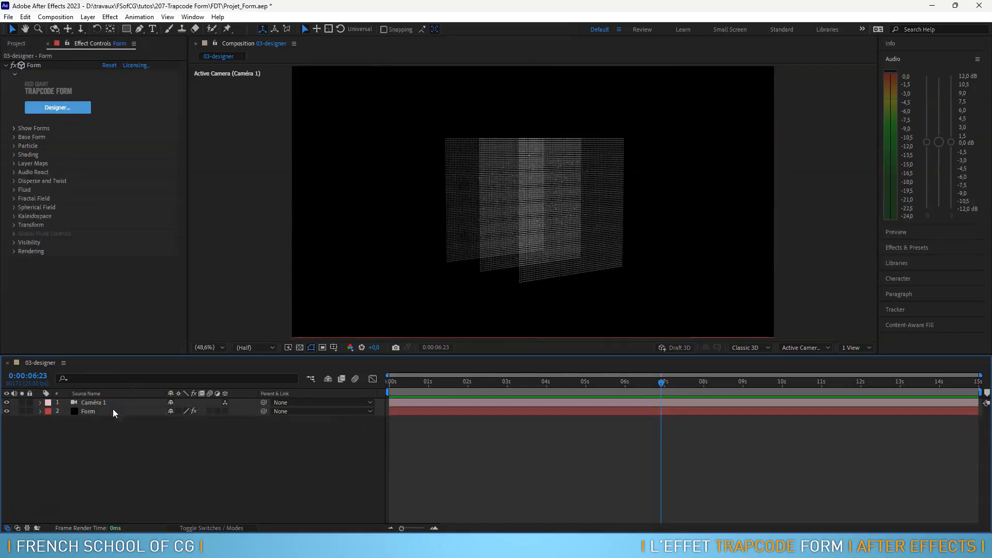